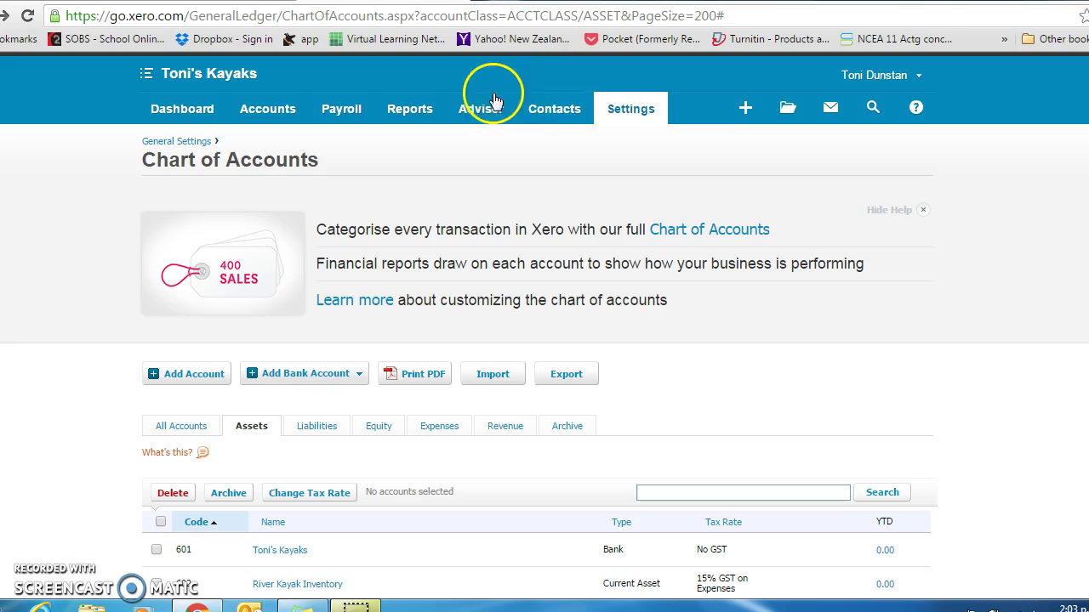
# - Go through Settings > General Settings to reach the Conversion Balances page
pyautogui.click(632, 110)
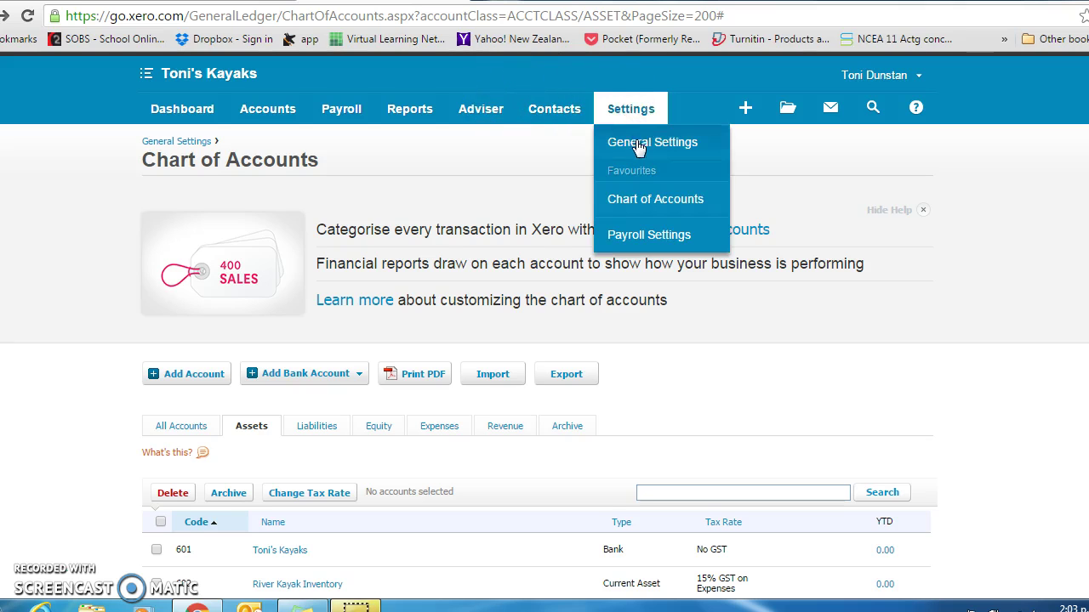
pyautogui.click(639, 146)
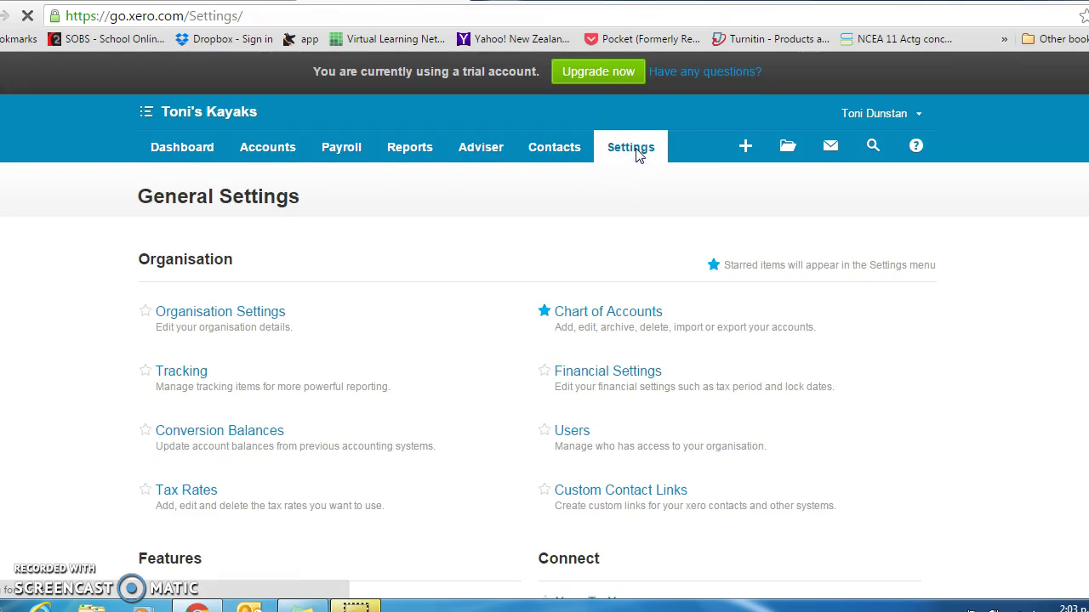
pyautogui.click(204, 438)
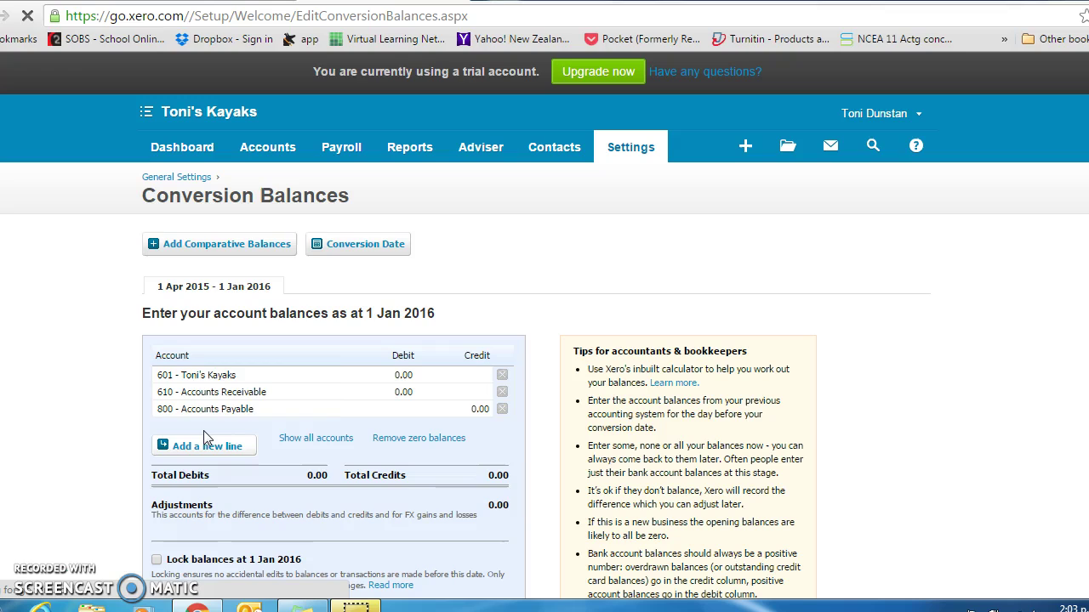
# - Set the conversion date to November 2015 and save it
pyautogui.click(352, 247)
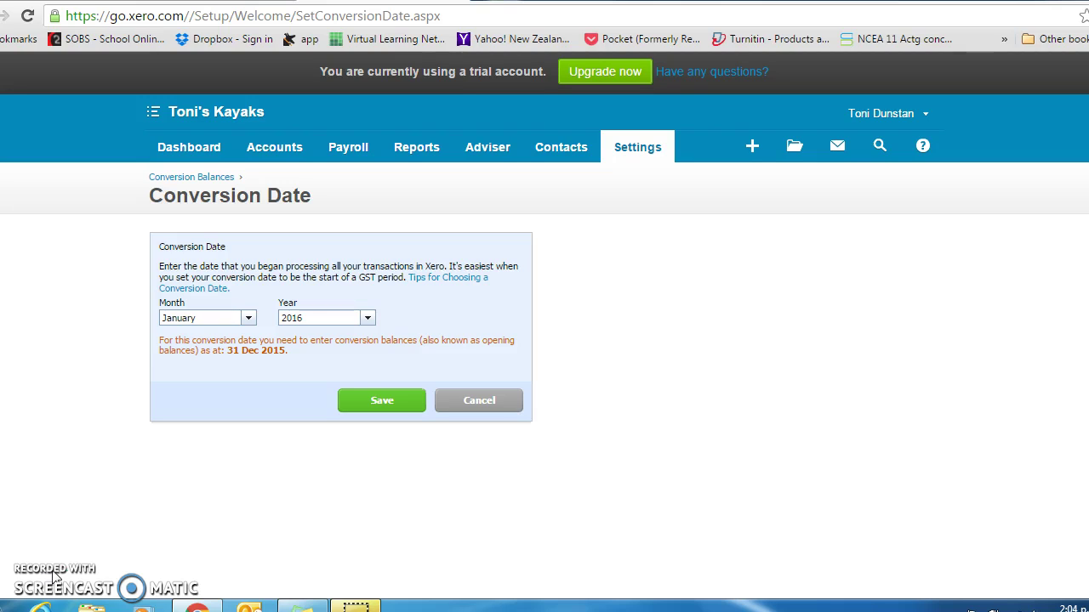
pyautogui.click(249, 319)
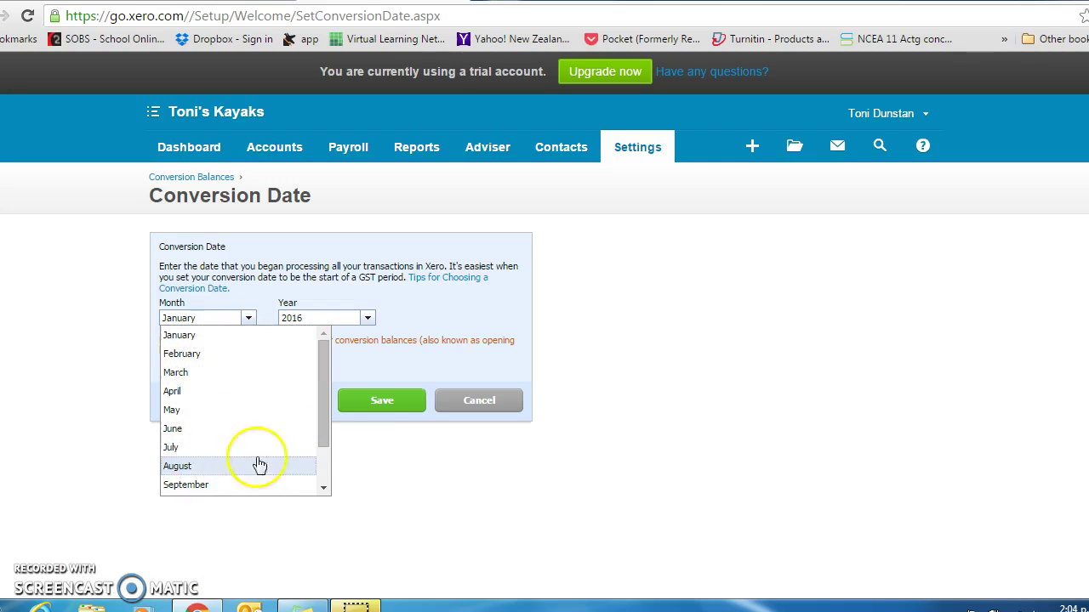
pyautogui.click(321, 423)
pyautogui.moveTo(322, 420); pyautogui.dragTo(321, 456)
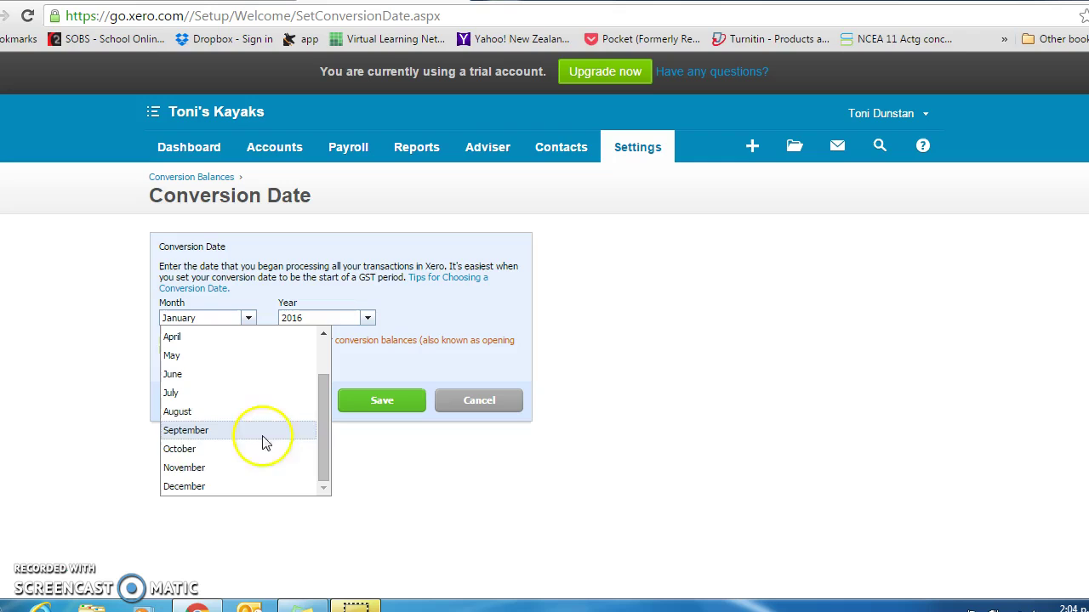
pyautogui.click(199, 473)
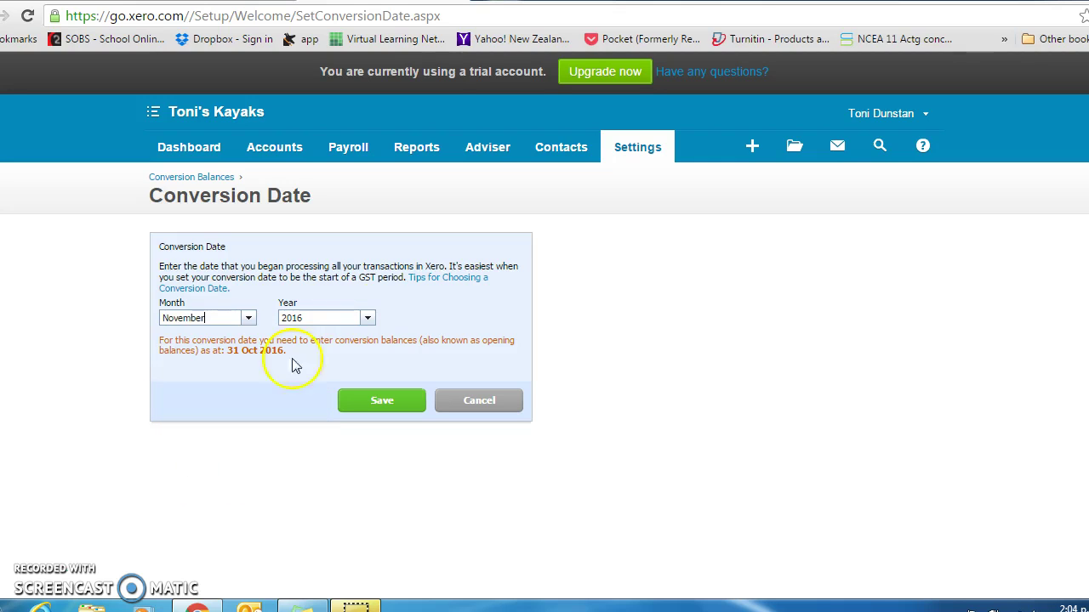
pyautogui.click(366, 318)
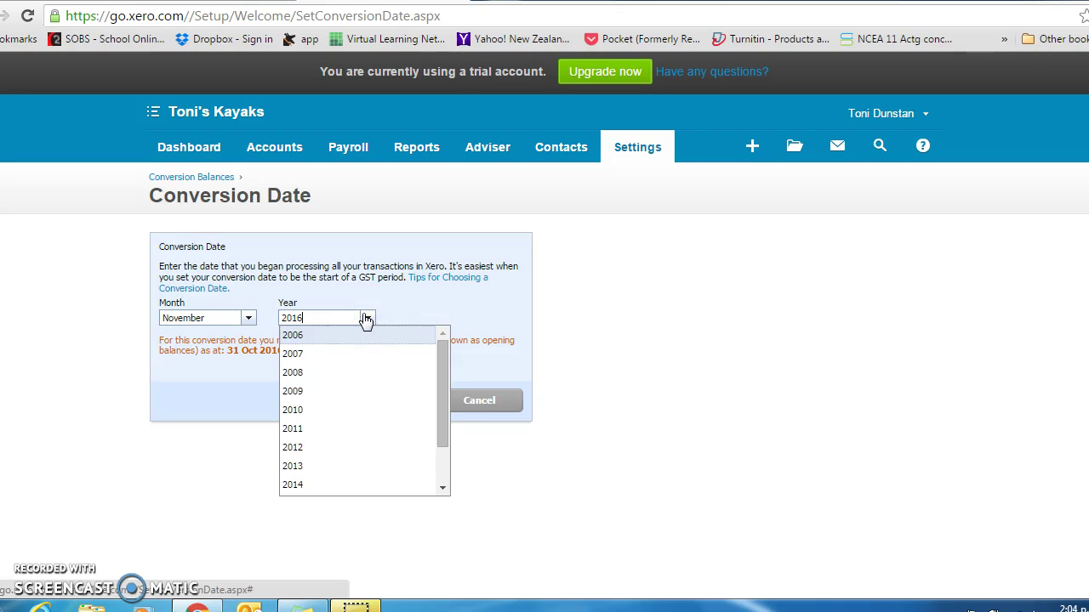
pyautogui.moveTo(438, 396); pyautogui.dragTo(442, 423)
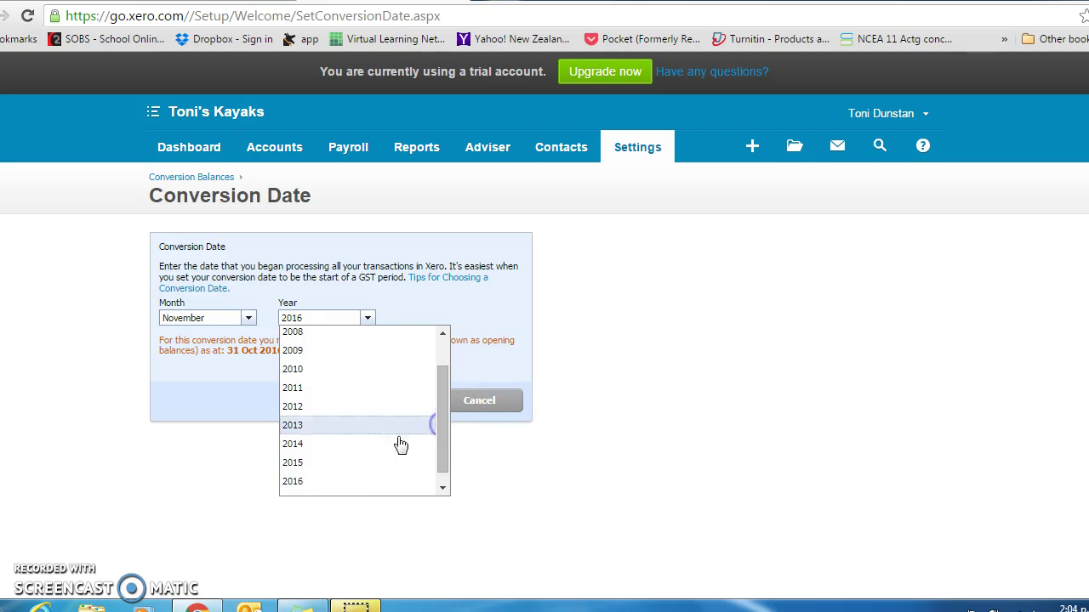
pyautogui.click(318, 462)
pyautogui.click(388, 400)
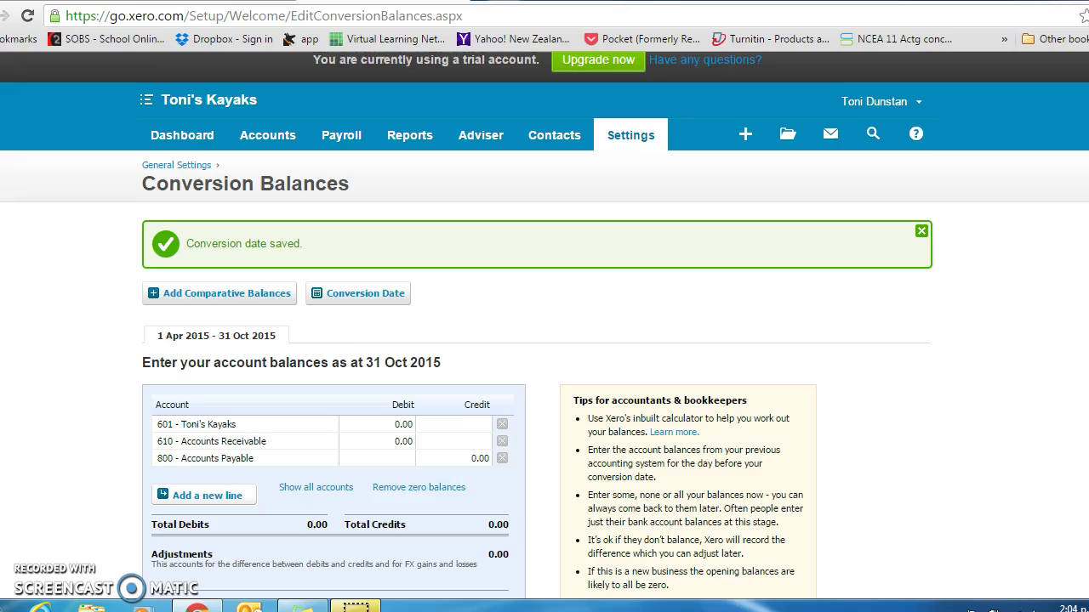
# - Use Show all accounts to list every account in the conversion balances table
pyautogui.scroll(-1, 544, 327)
pyautogui.scroll(-3, 545, 327)
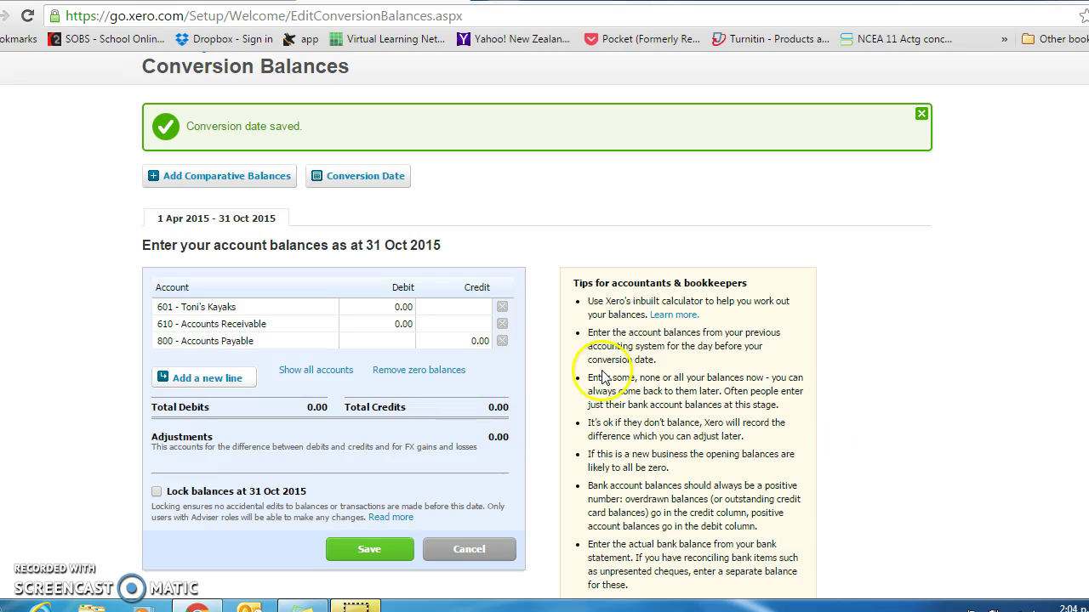
pyautogui.click(322, 374)
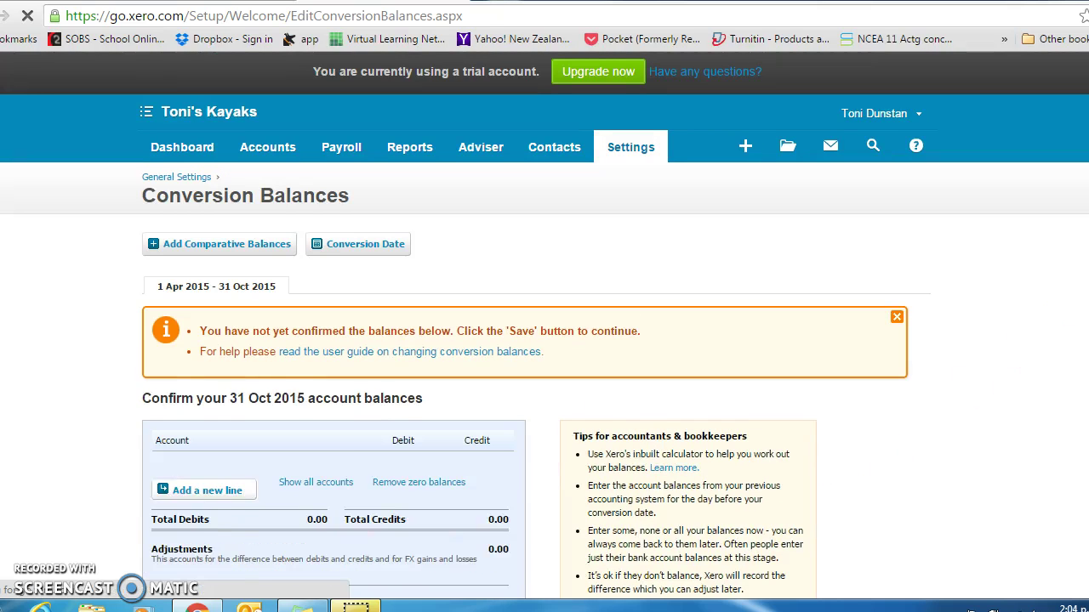
pyautogui.scroll(-5, 544, 340)
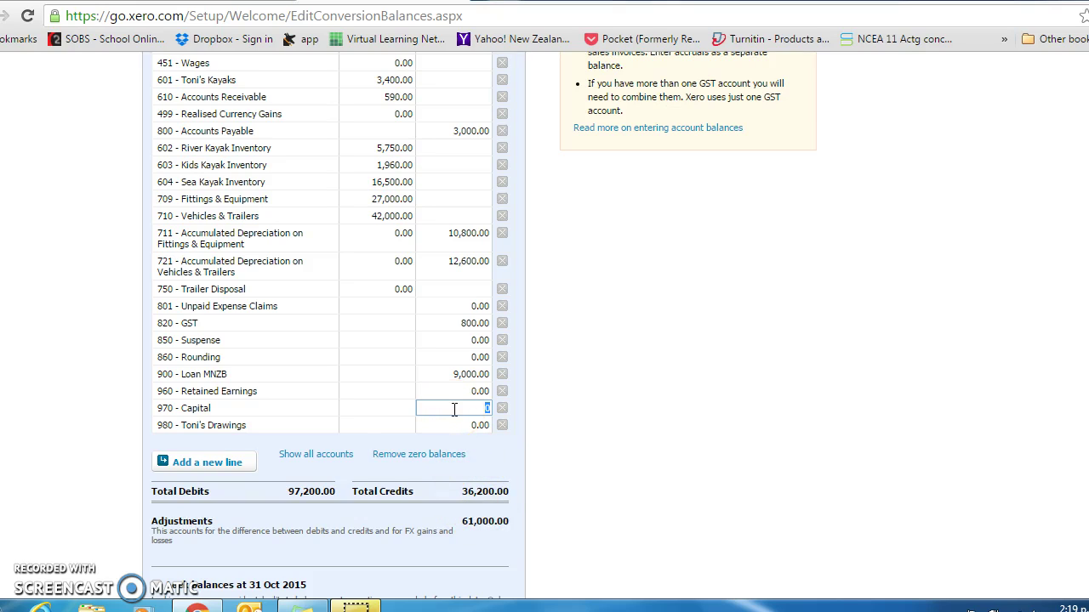
# - Enter a 61,000.00 Capital credit, lock balances at 31 Oct 2015, and save
pyautogui.write('61000')
pyautogui.press('Tab')
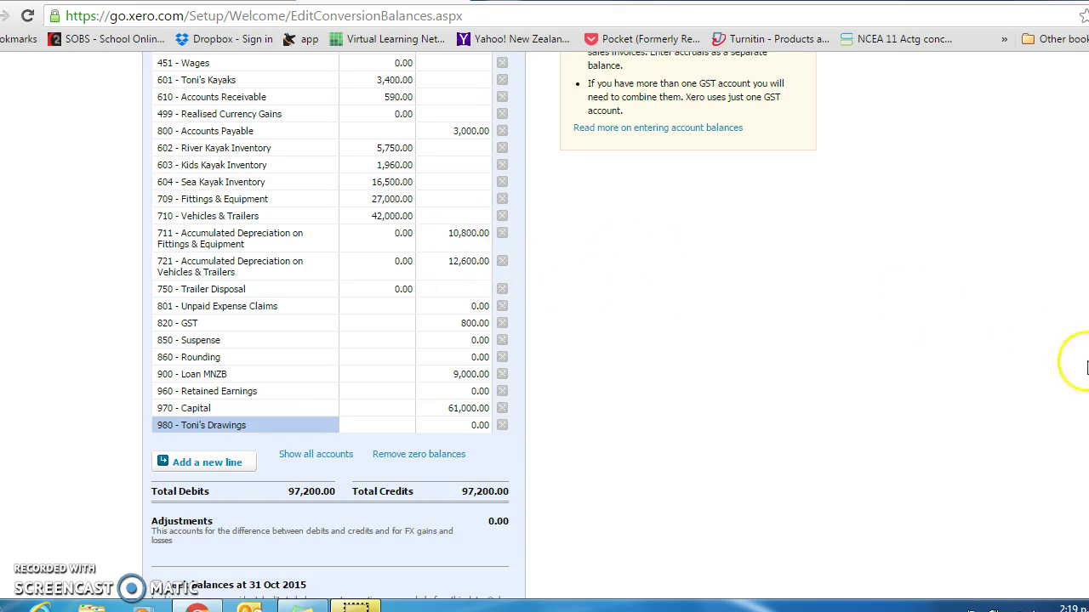
pyautogui.scroll(-2, 545, 323)
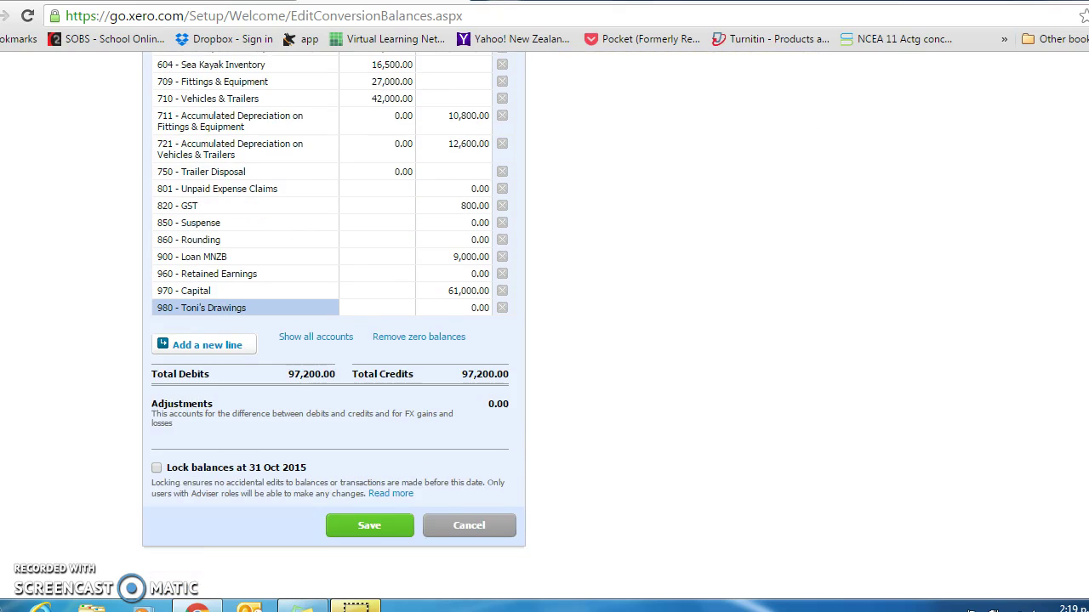
pyautogui.click(156, 475)
pyautogui.click(372, 523)
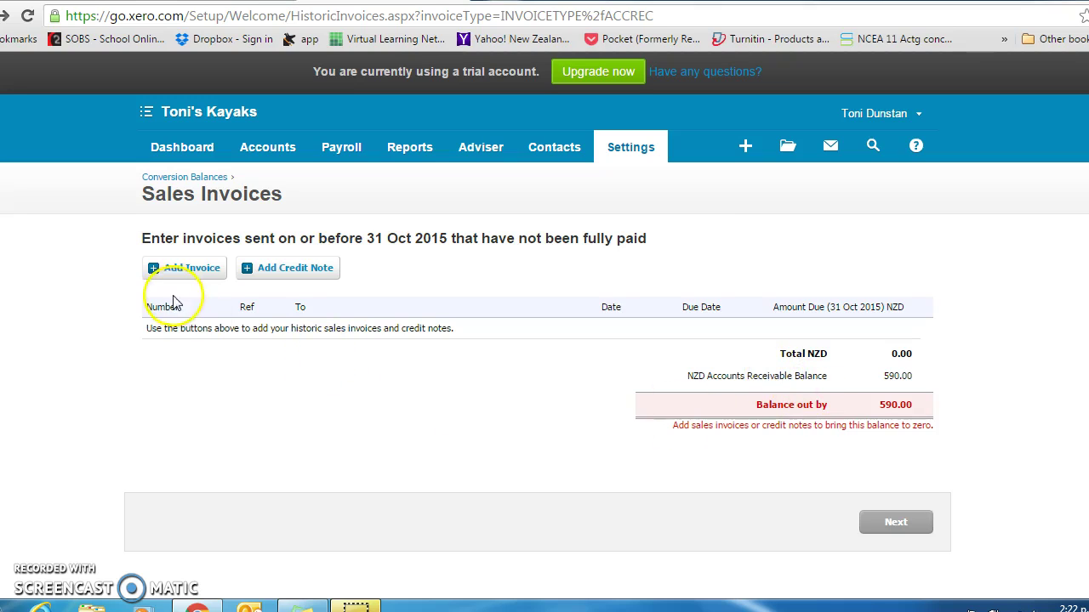
# - Start a historic sales invoice to Blue Water with due date 01 and reference 'Opening Balance'
pyautogui.click(182, 270)
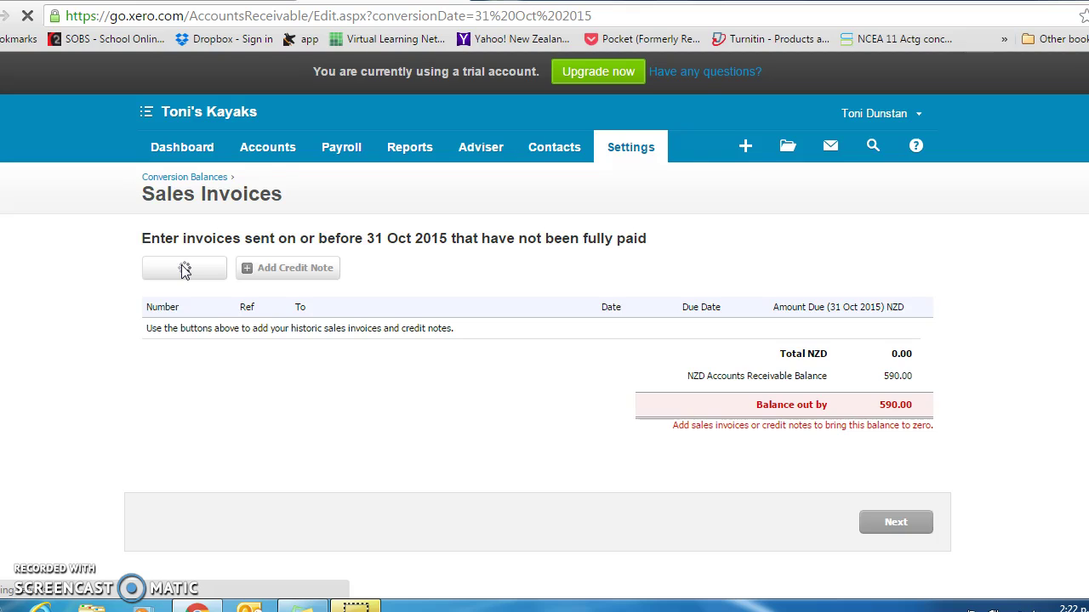
pyautogui.click(185, 274)
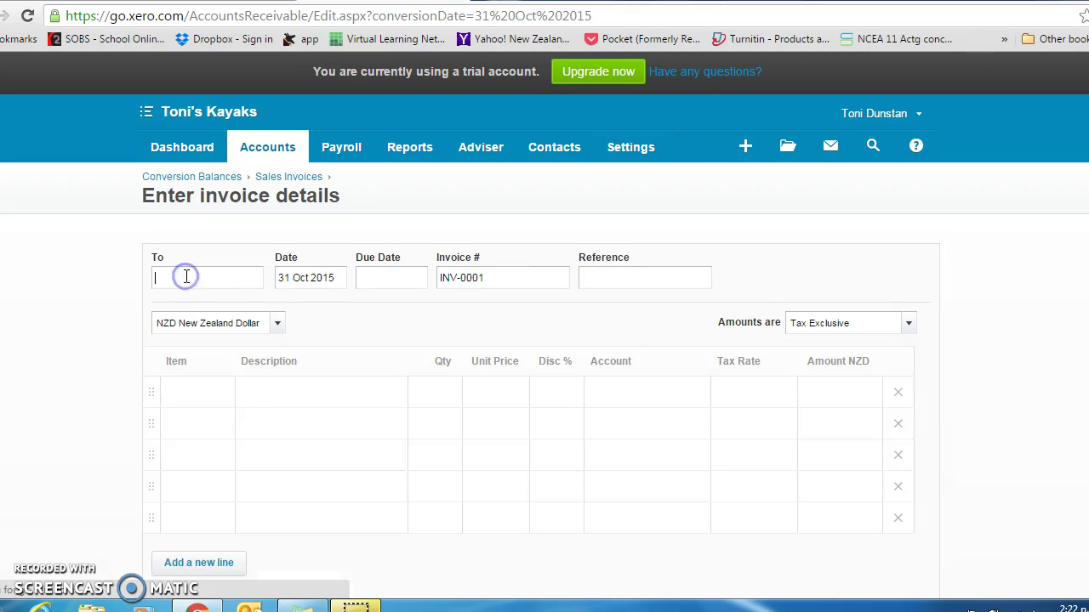
pyautogui.write('Blue Wat')
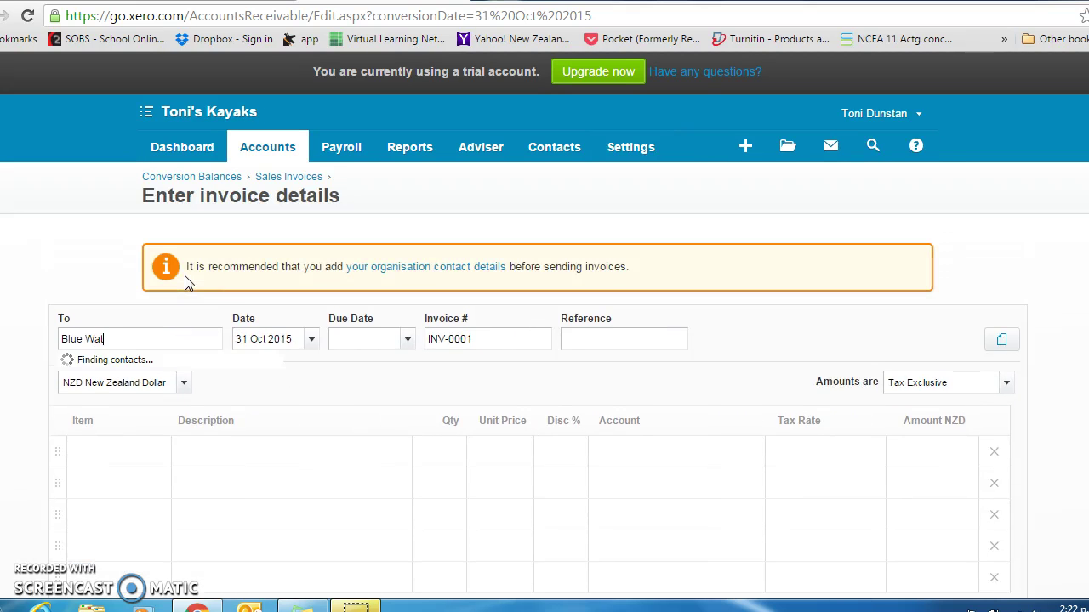
pyautogui.write('er')
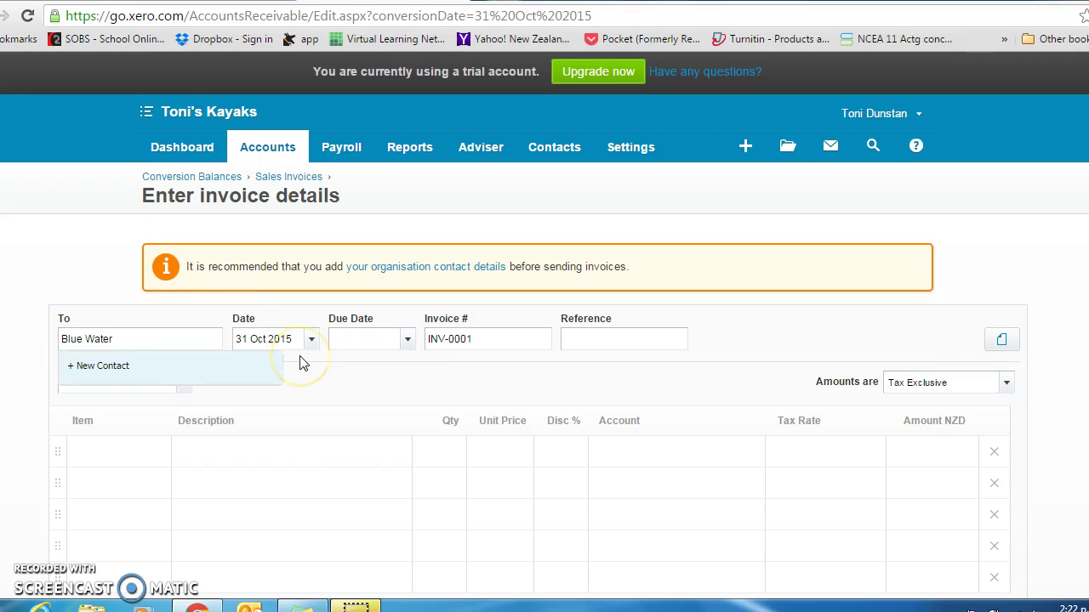
pyautogui.click(346, 343)
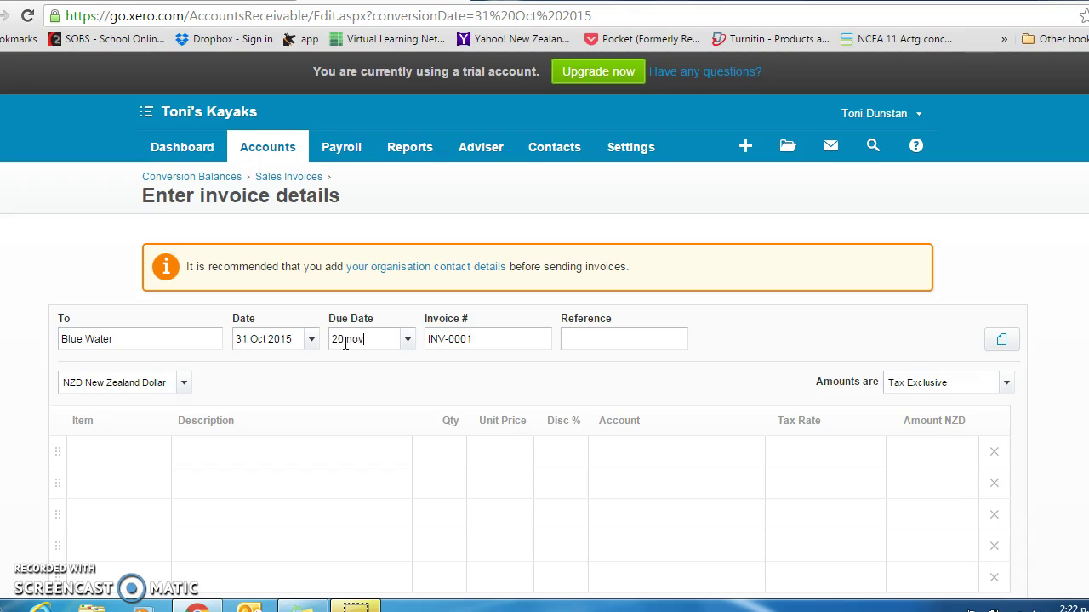
pyautogui.write('015')
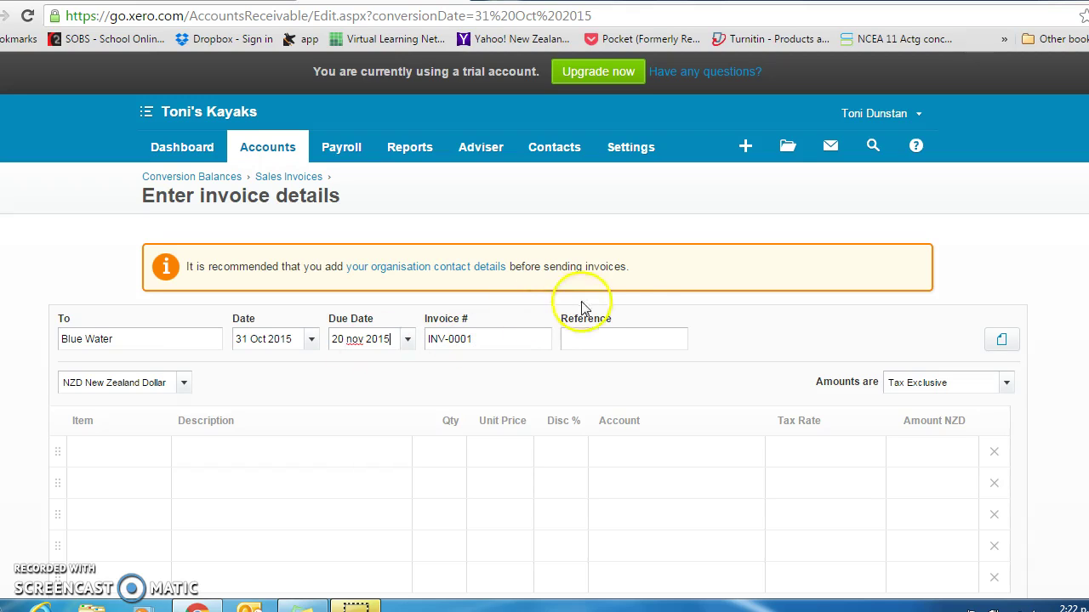
pyautogui.click(593, 343)
pyautogui.write('Op')
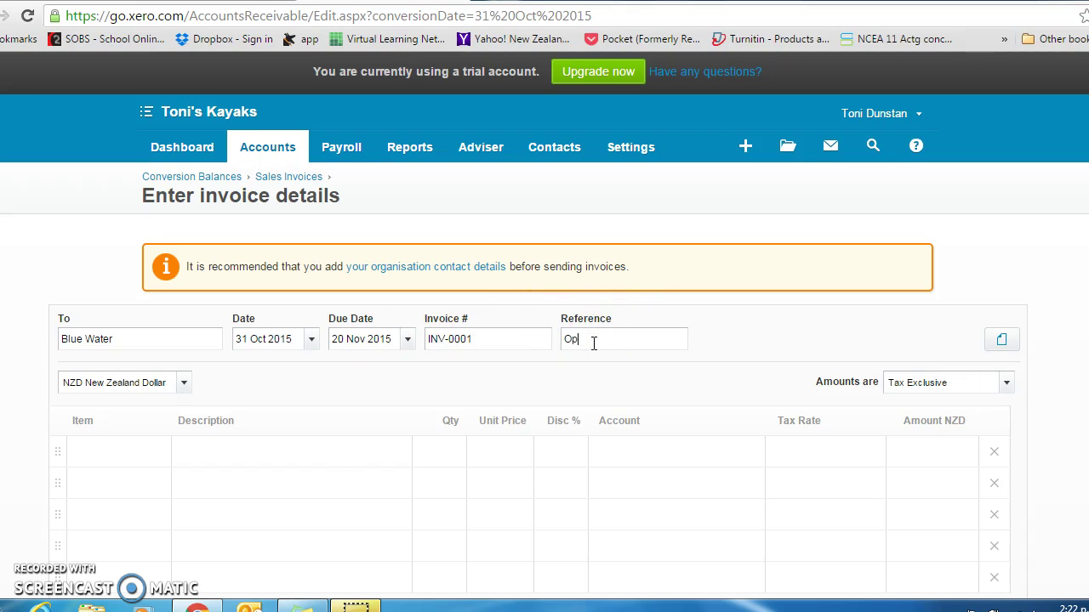
pyautogui.write('ening Balance')
# - Add an 'Opening Balance' line with quantity 1 and unit price 590
pyautogui.click(201, 446)
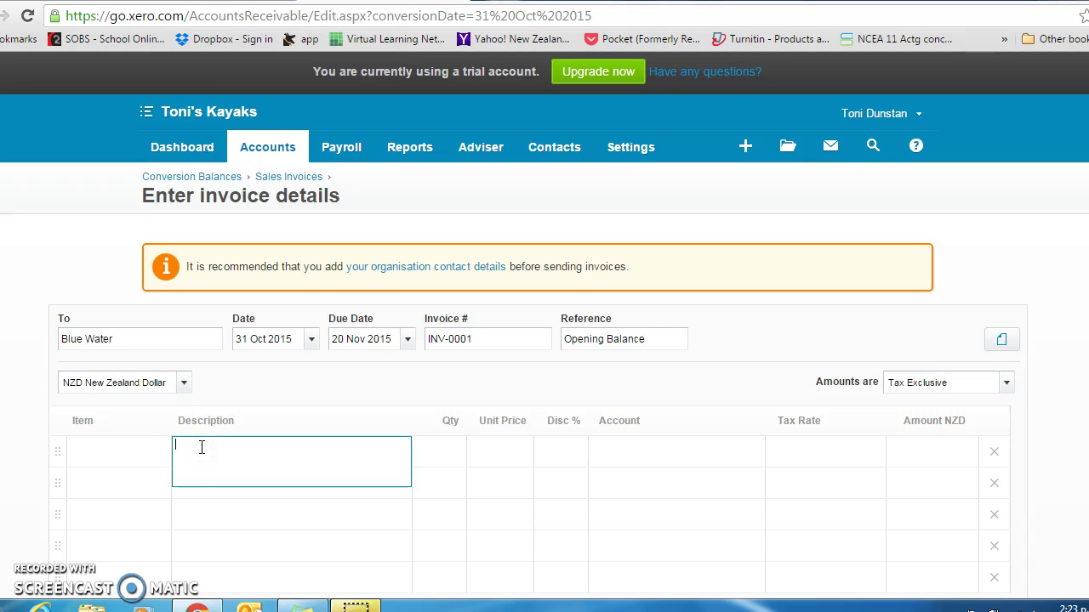
pyautogui.write('Opening Balance')
pyautogui.click(432, 453)
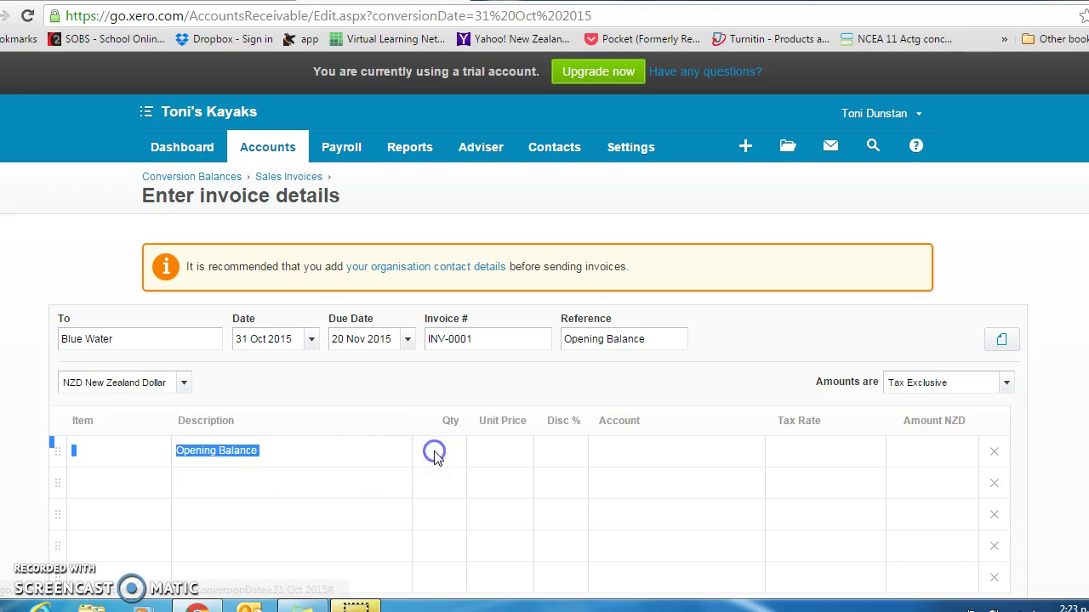
pyautogui.click(442, 461)
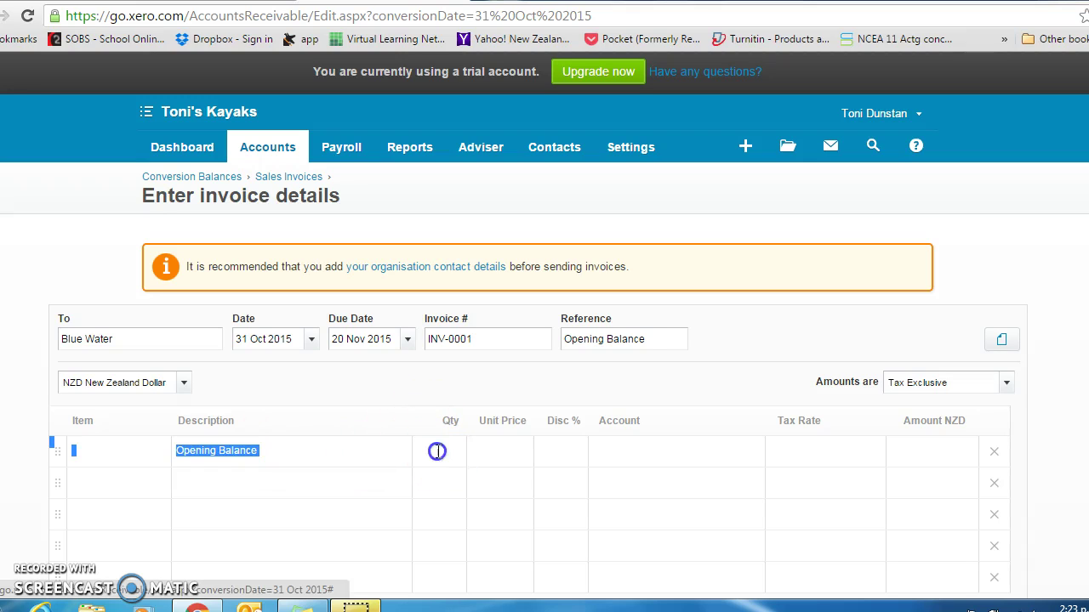
pyautogui.write('1')
pyautogui.click(513, 452)
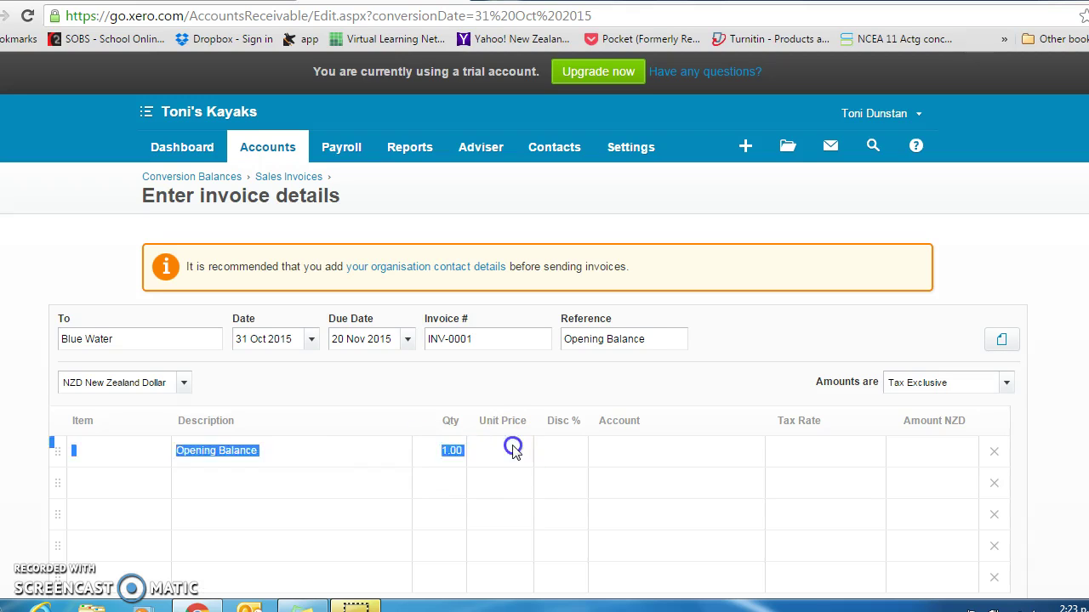
pyautogui.click(513, 448)
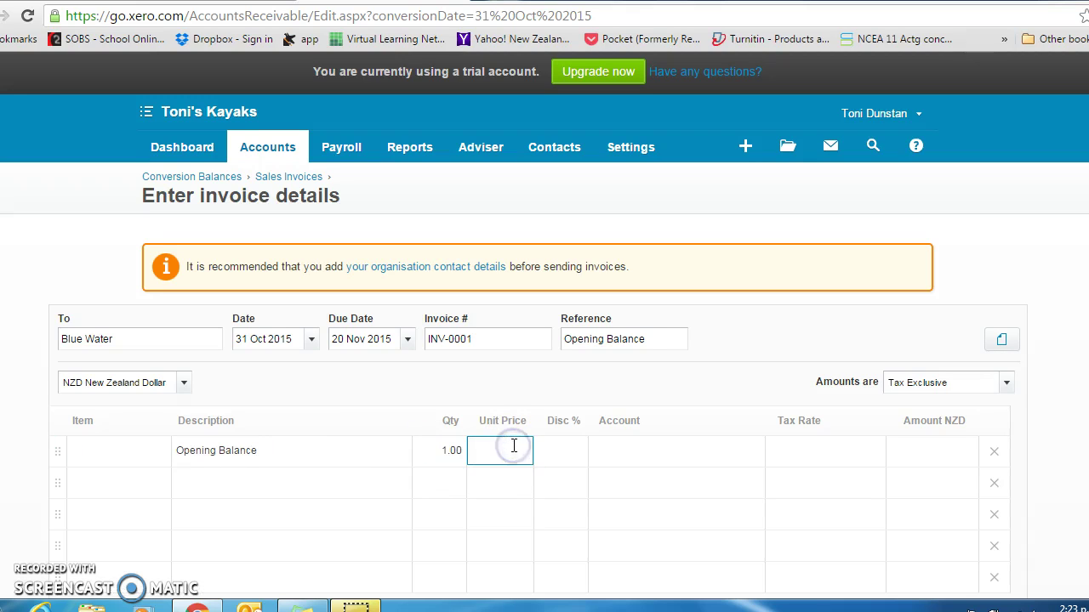
pyautogui.write('590')
pyautogui.press('Tab')
# - Assign the line to 840 - Historical Adjustment and save the invoice
pyautogui.click(618, 462)
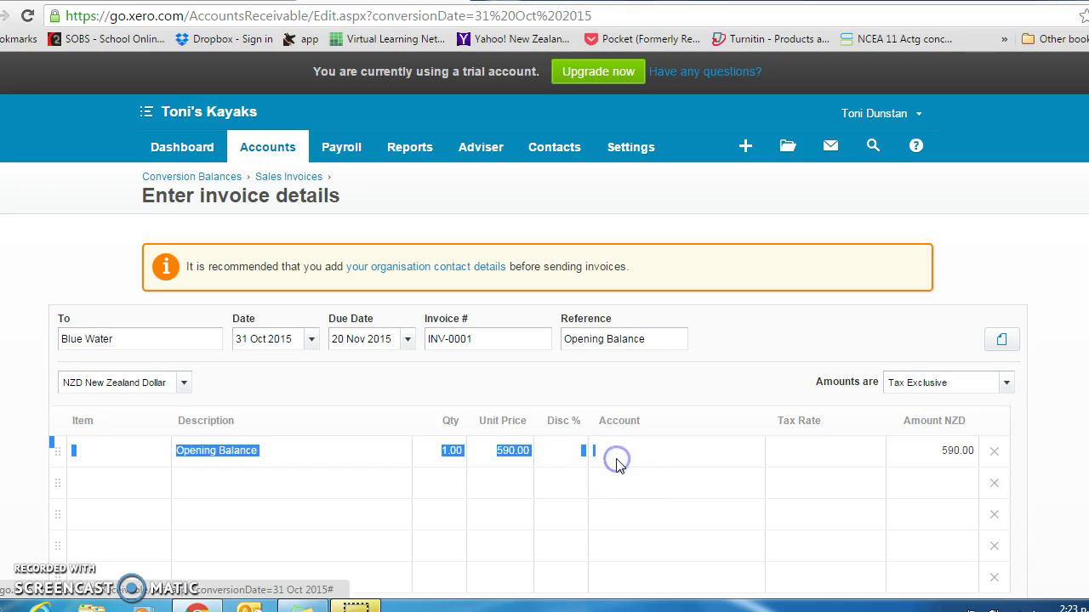
pyautogui.click(615, 452)
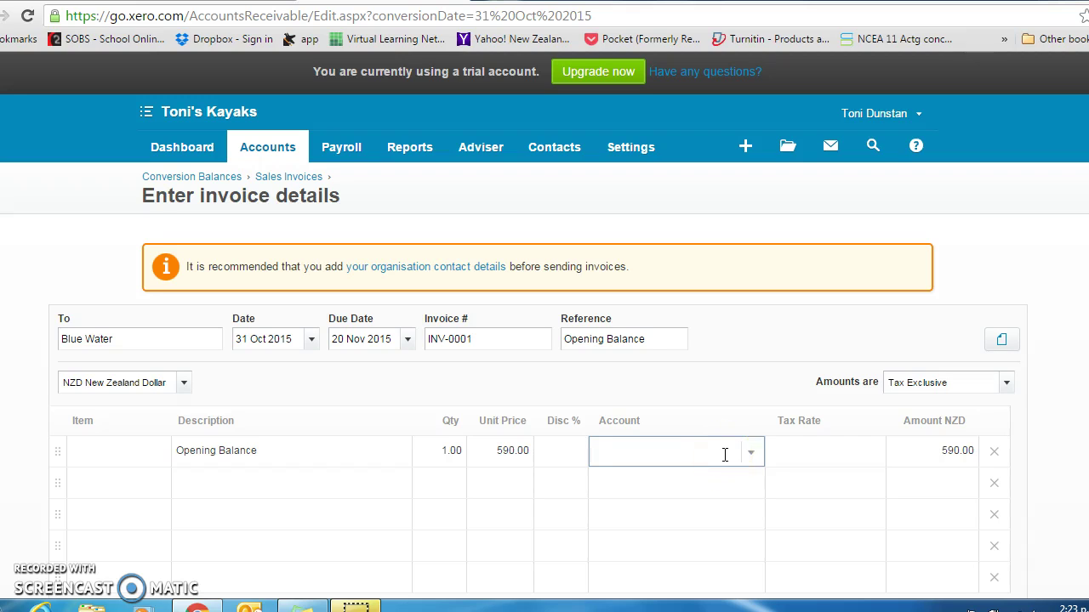
pyautogui.write('his')
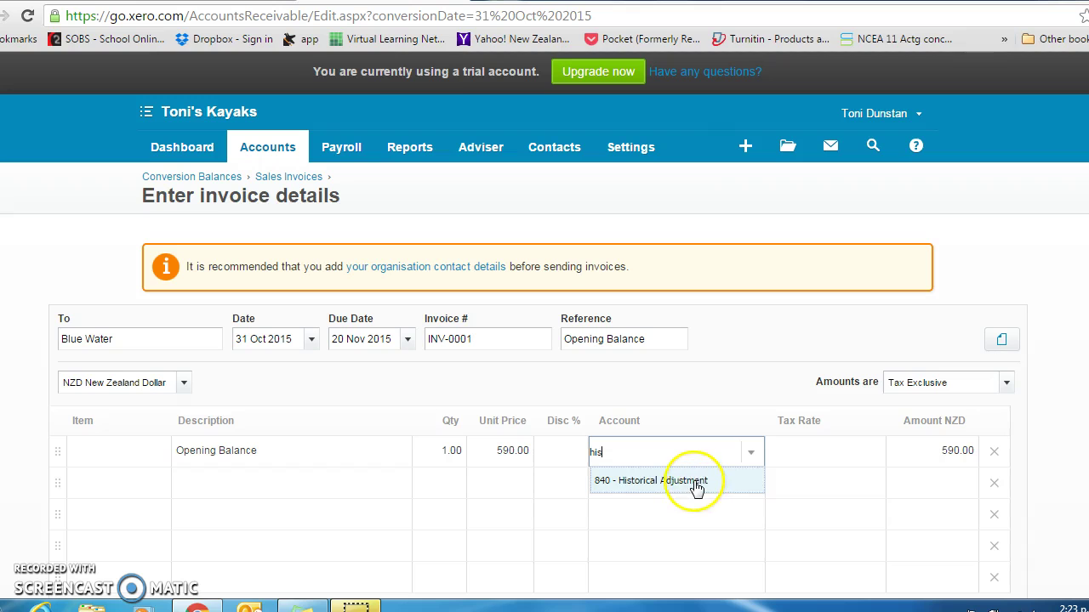
pyautogui.click(693, 481)
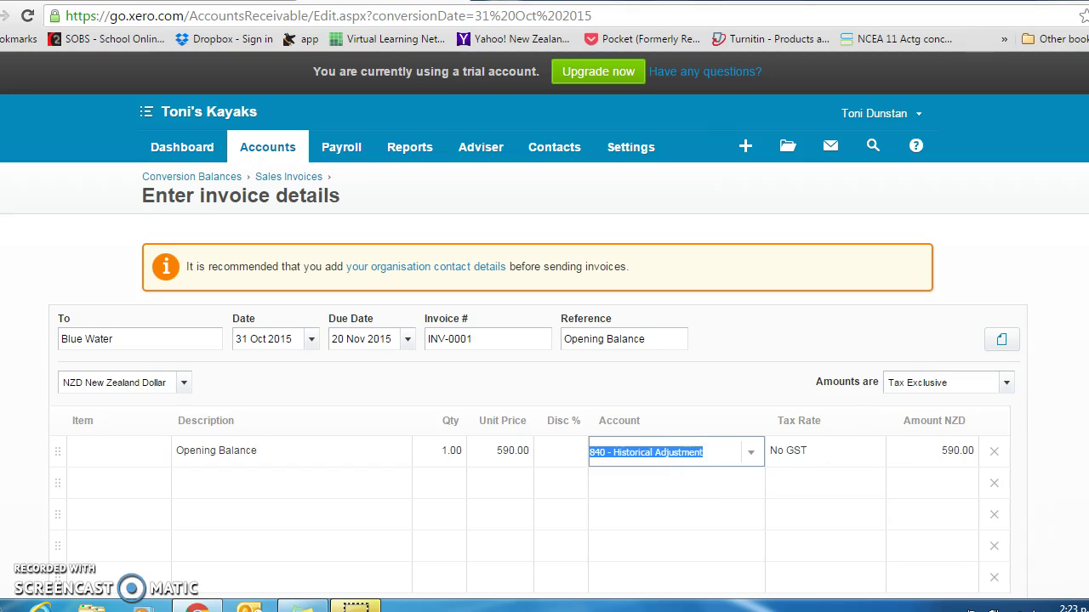
pyautogui.scroll(-3, 936, 415)
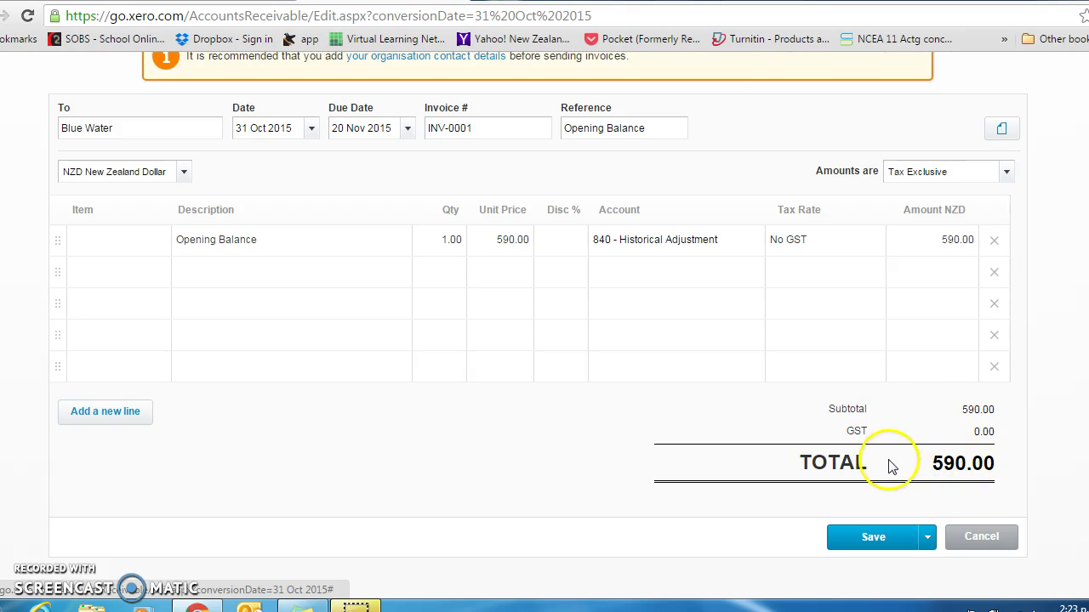
pyautogui.click(889, 536)
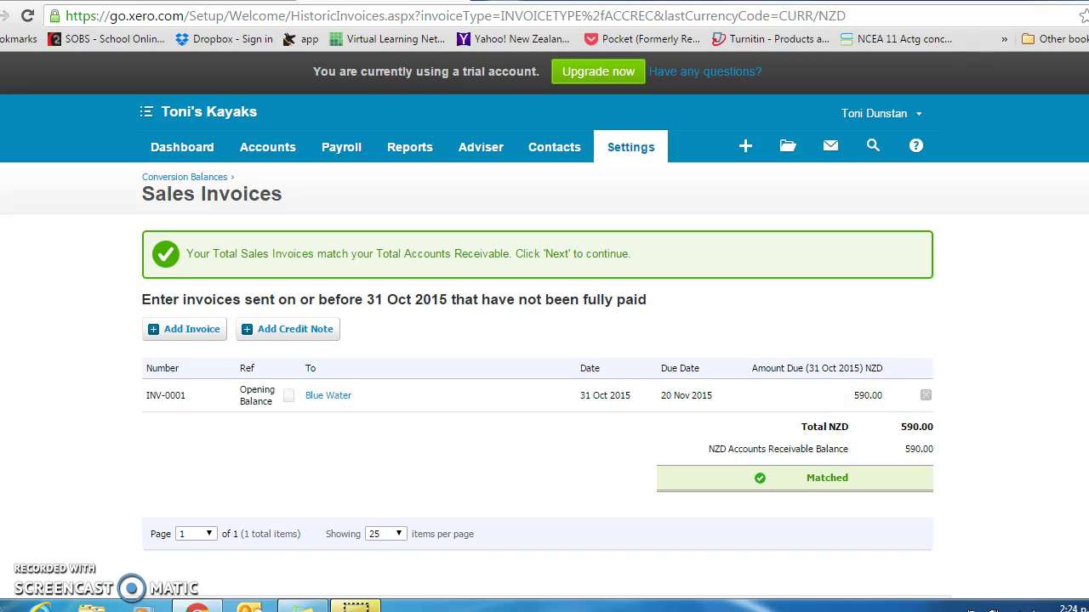
# - Continue from Sales Invoices to the historic Bills step
pyautogui.scroll(-2, 544, 306)
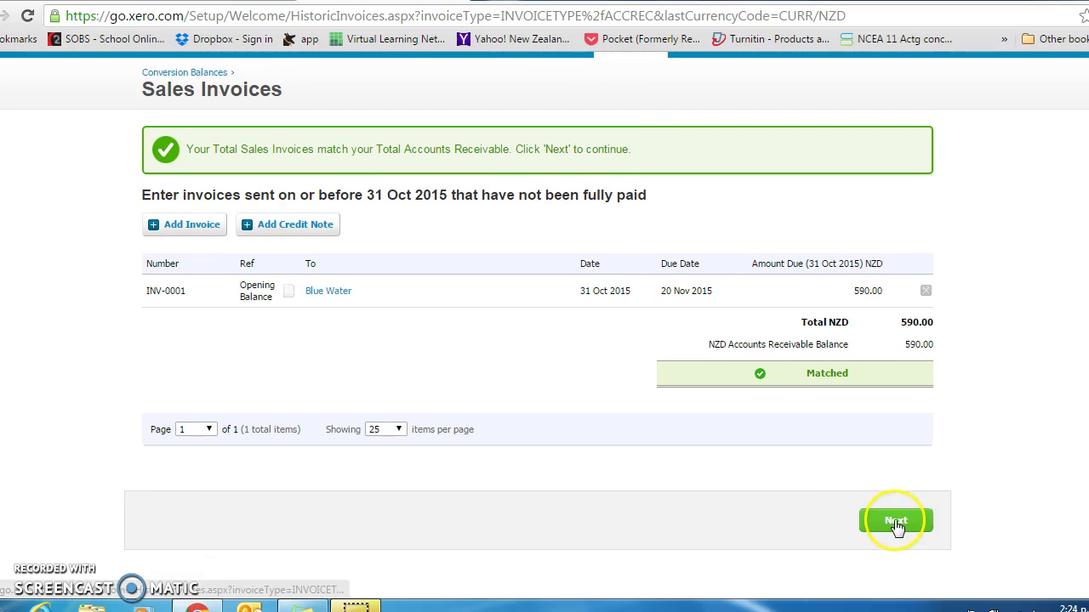
pyautogui.click(895, 522)
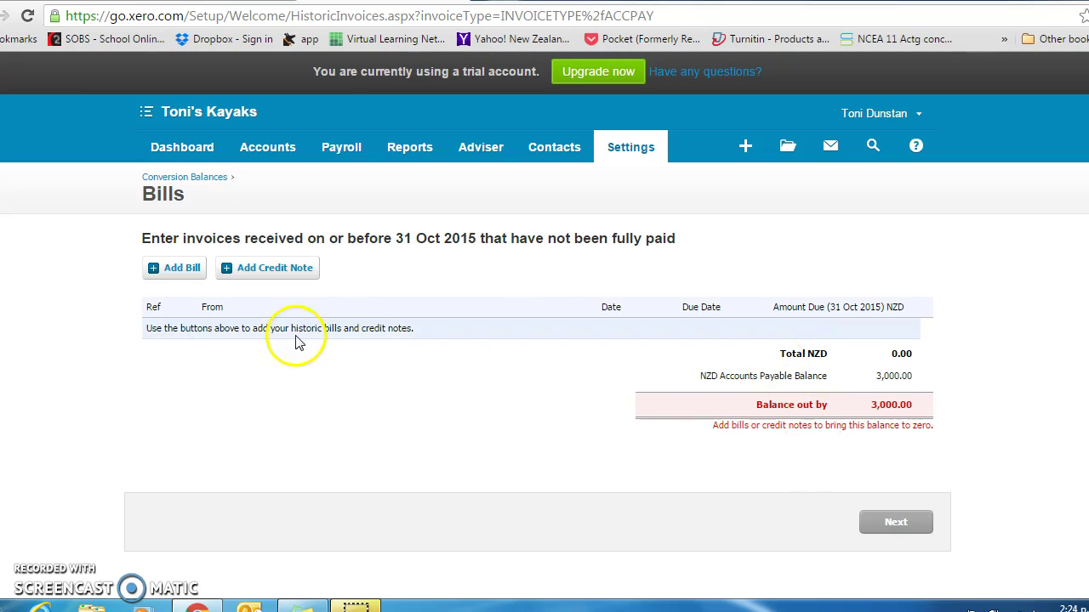
# - Add a bill from Kayak World due 20 Nov 2015 with reference 'opening balance'
pyautogui.click(181, 269)
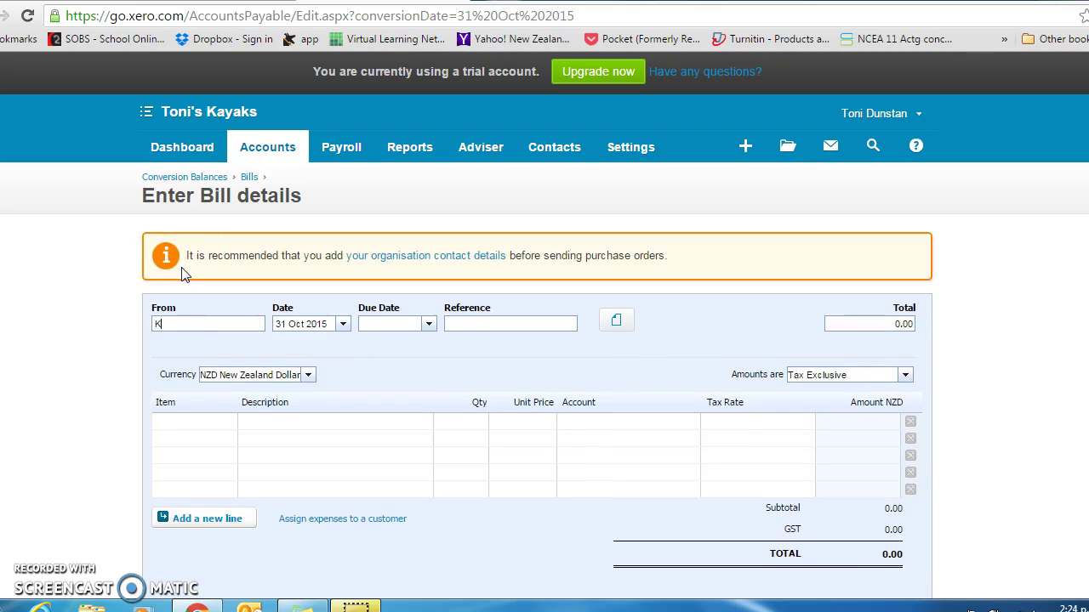
pyautogui.write('ayak World')
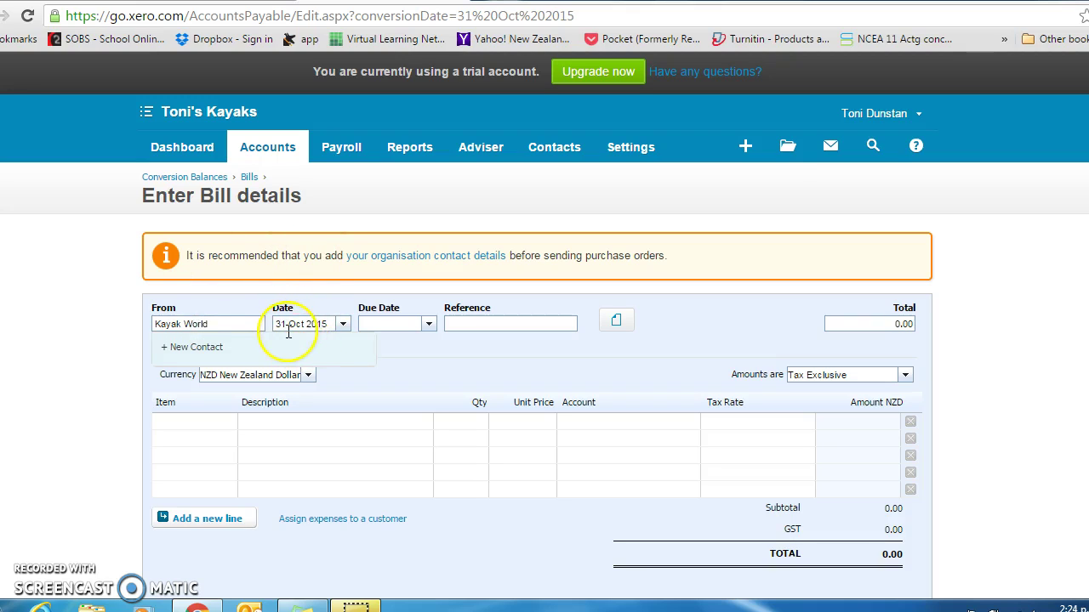
pyautogui.click(384, 325)
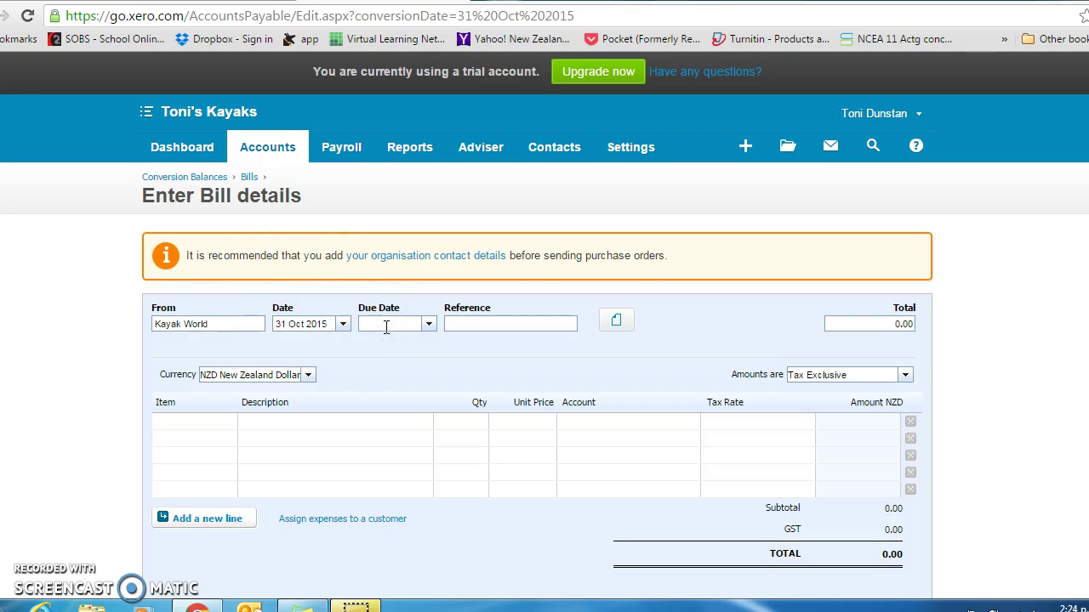
pyautogui.write('20 nov 2015')
pyautogui.click(470, 325)
pyautogui.click(470, 325)
pyautogui.write('opening balance')
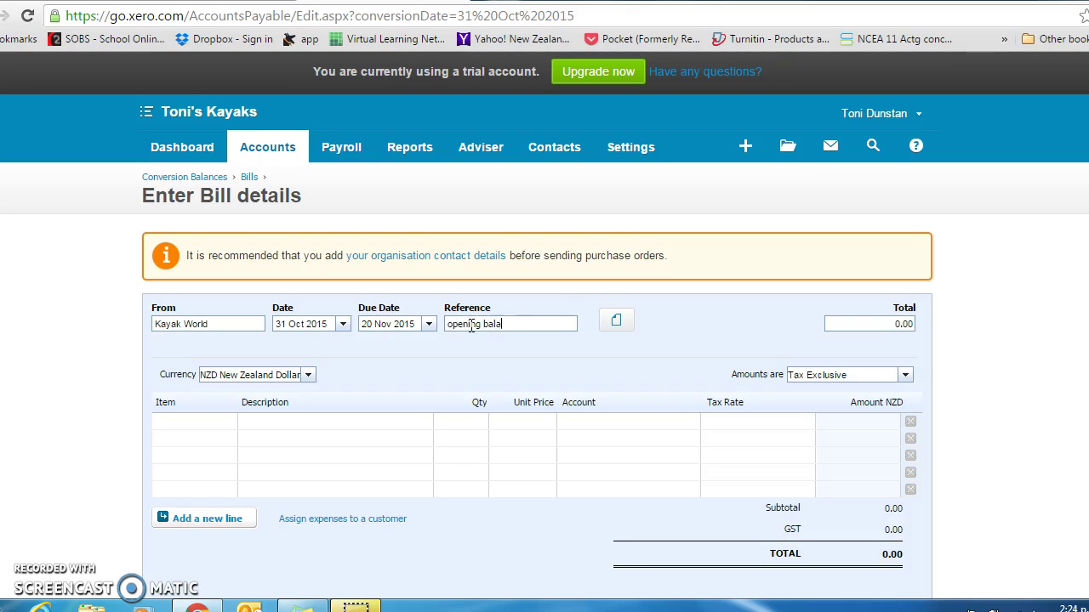
pyautogui.click(405, 370)
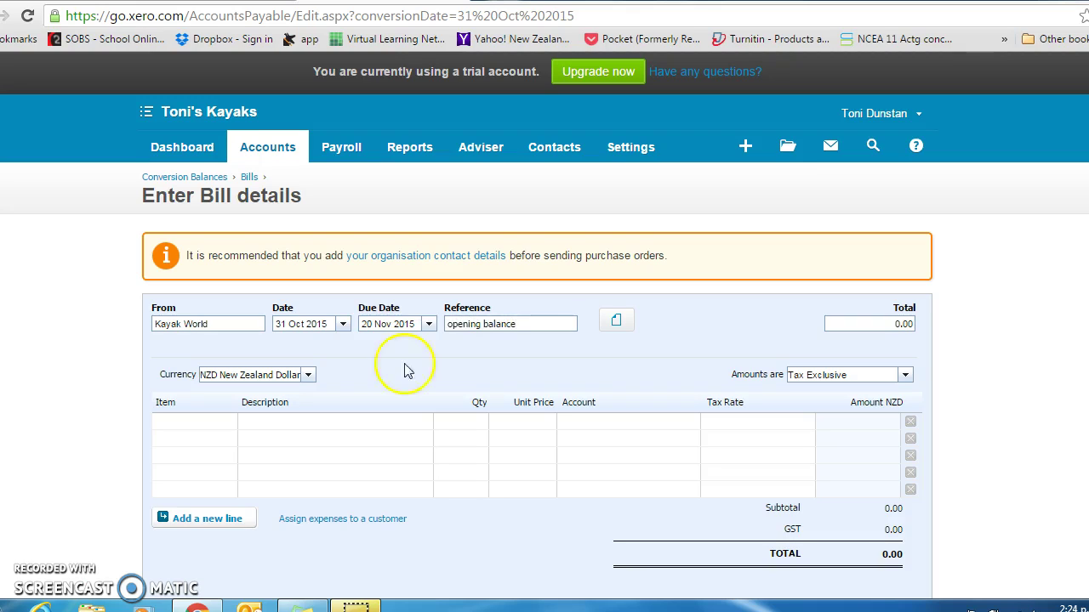
# - Enter an 'opening balance' line: quantity 1, unit price 3,000, account 840 - Historical Adjustment
pyautogui.click(321, 420)
pyautogui.write('o')
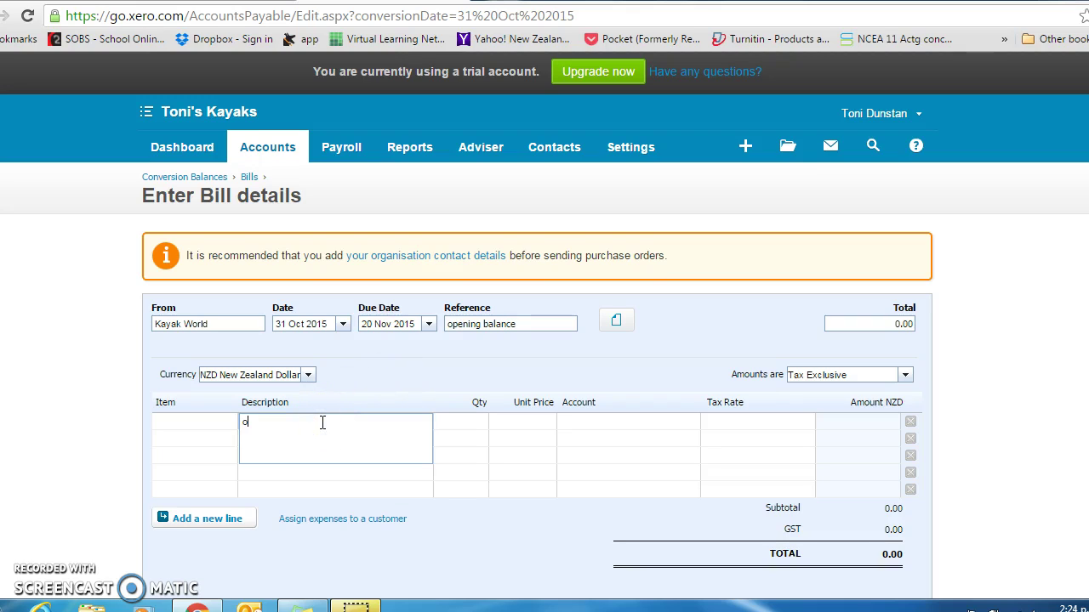
pyautogui.write('pening balance')
pyautogui.press('Tab')
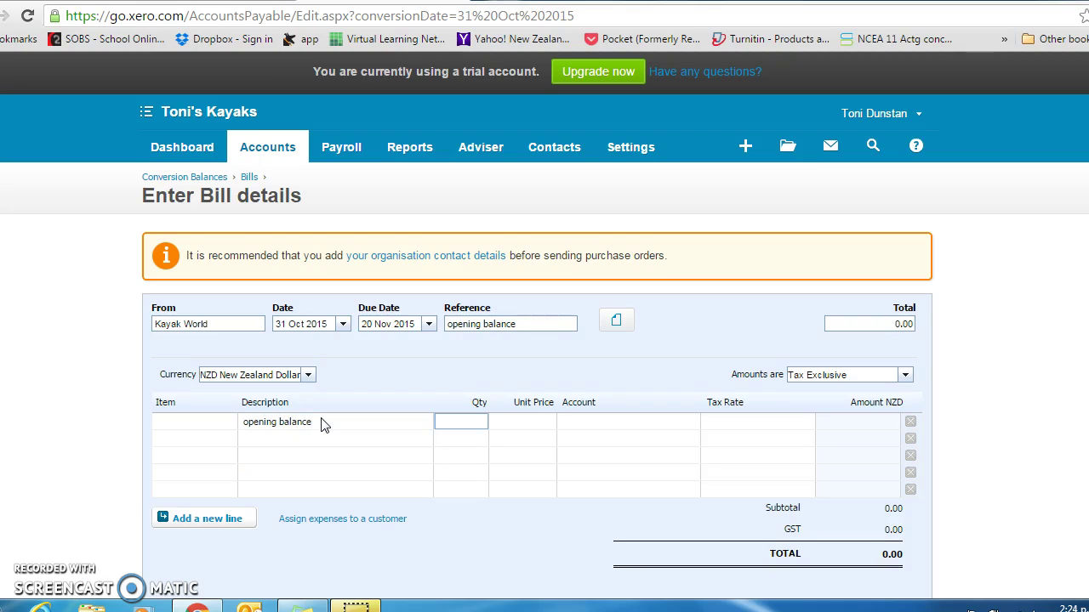
pyautogui.press('Tab')
pyautogui.write('3,00')
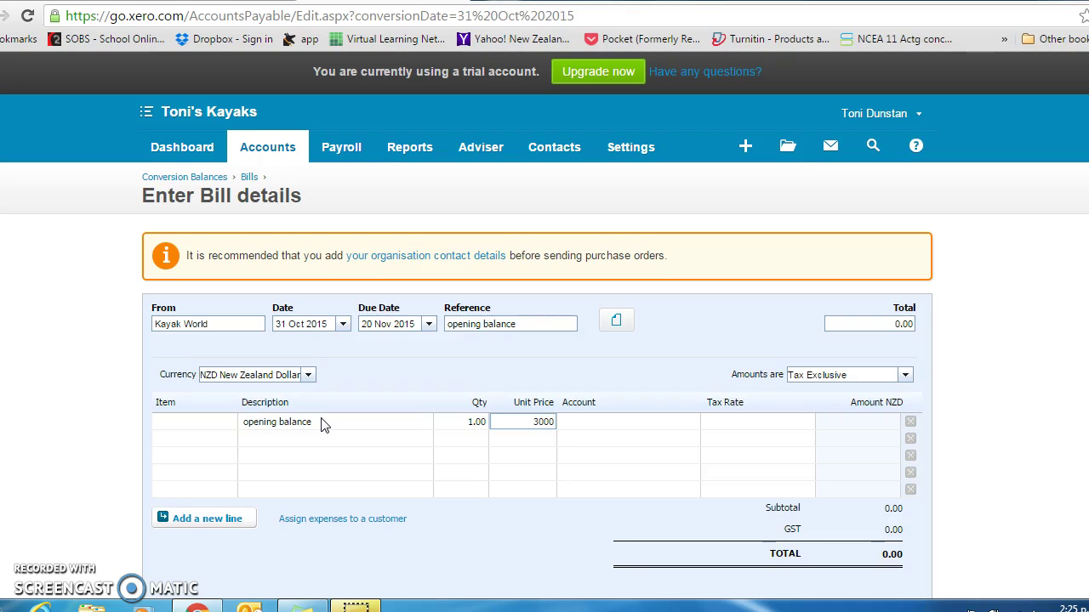
pyautogui.write('0')
pyautogui.press('Tab')
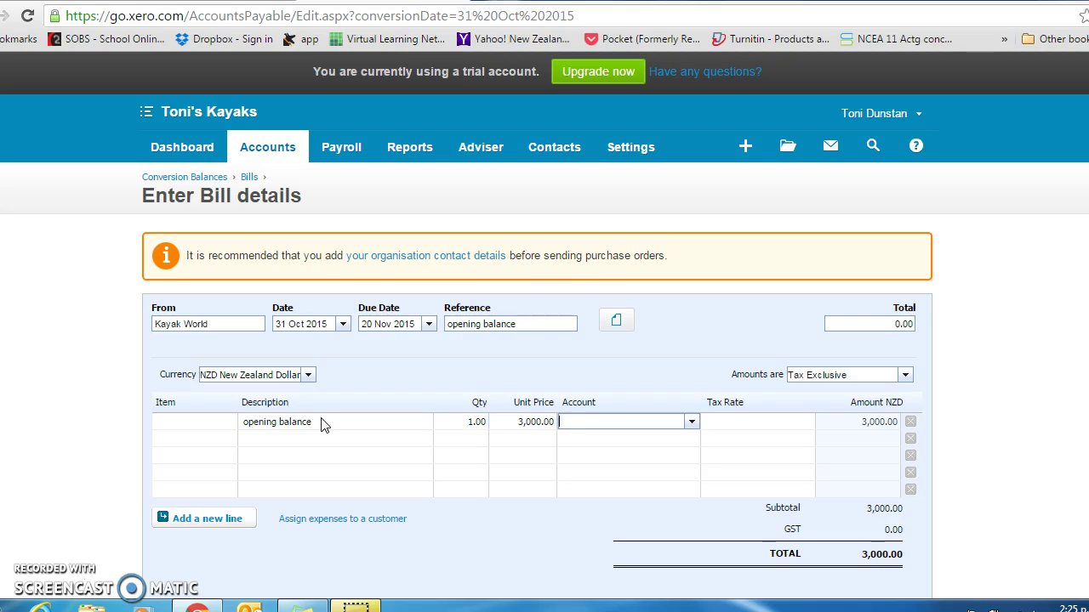
pyautogui.write('his')
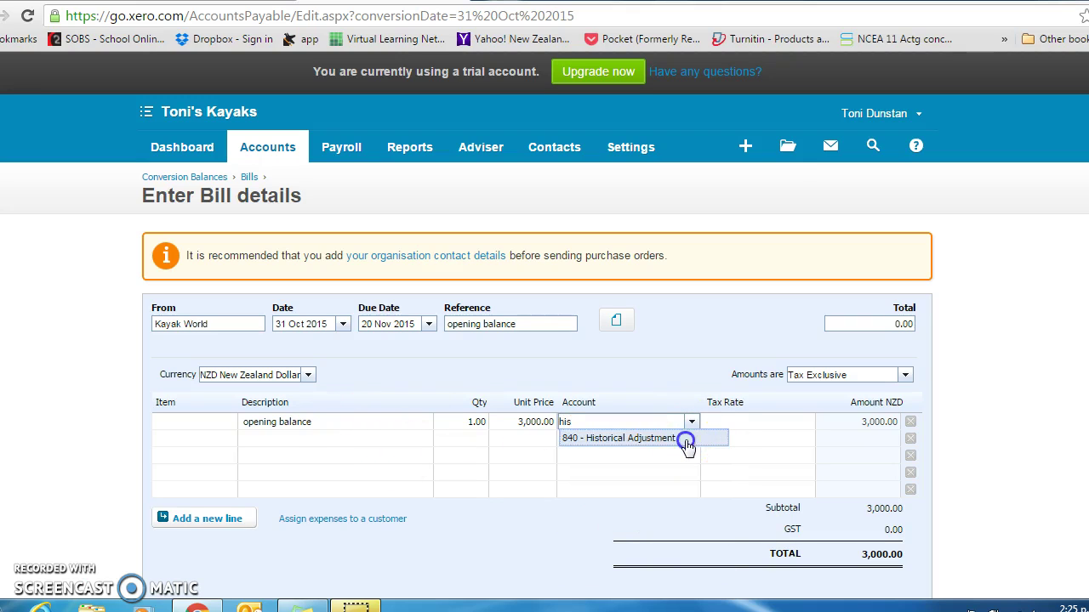
pyautogui.click(691, 439)
pyautogui.press('Tab')
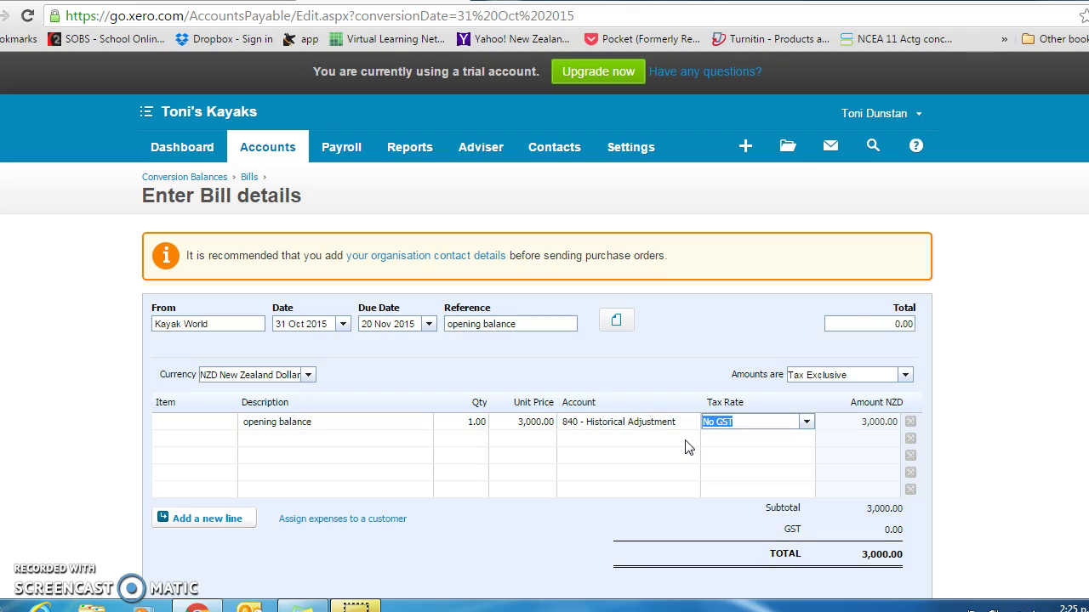
pyautogui.scroll(-3, 1062, 515)
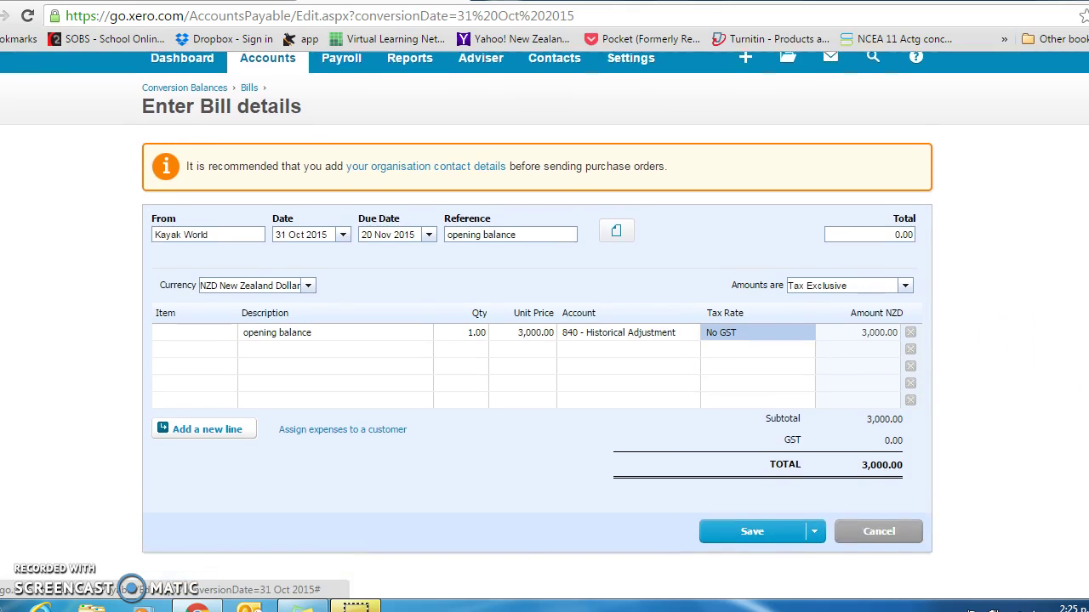
# - Save the Kayak World bill and return to Conversion Balances
pyautogui.click(759, 508)
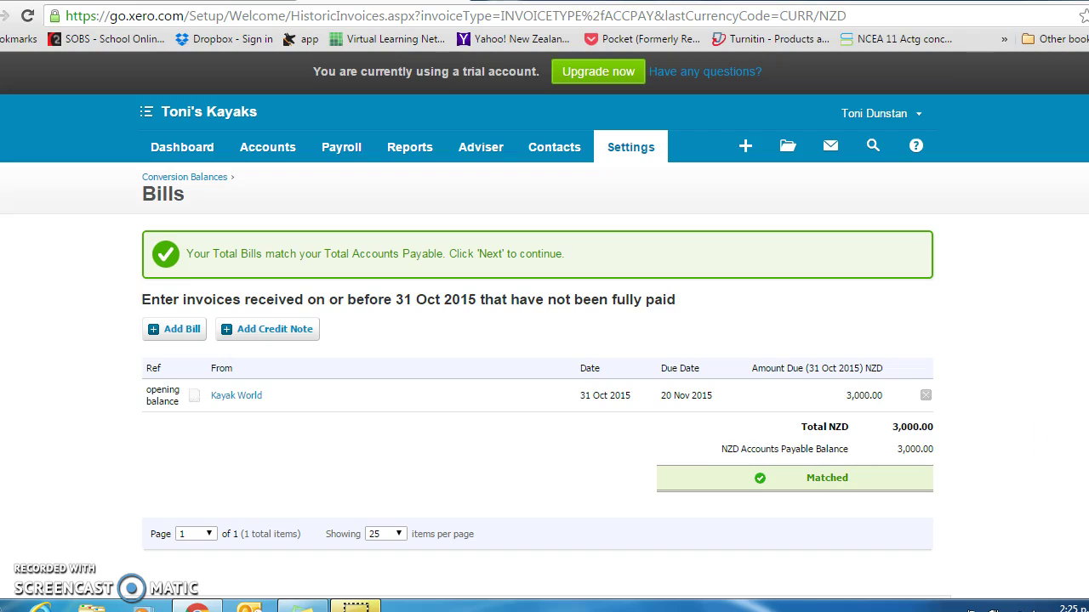
pyautogui.scroll(-1, 544, 323)
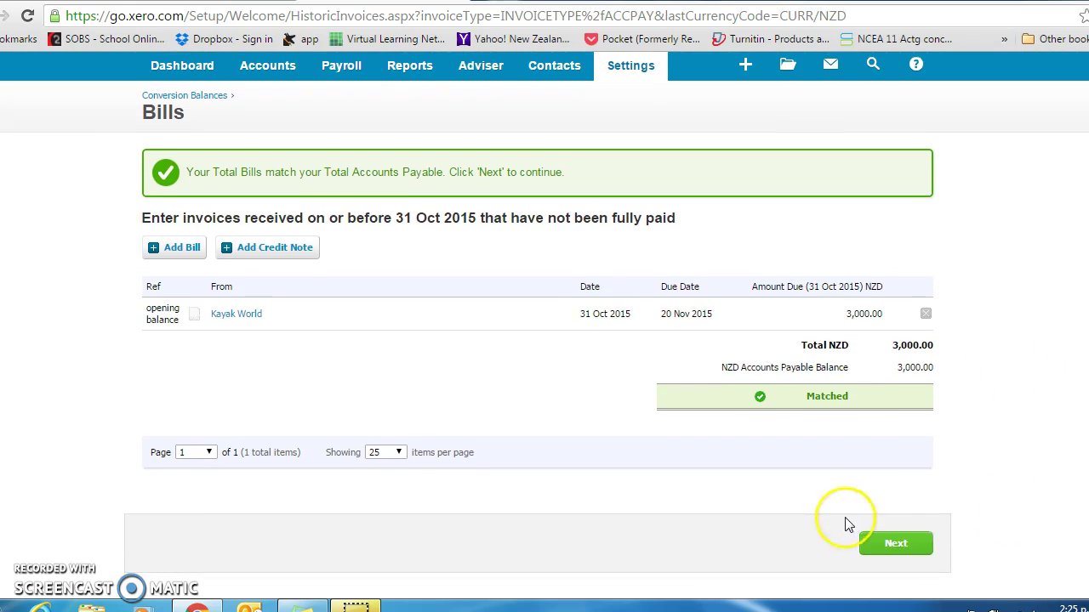
pyautogui.click(890, 549)
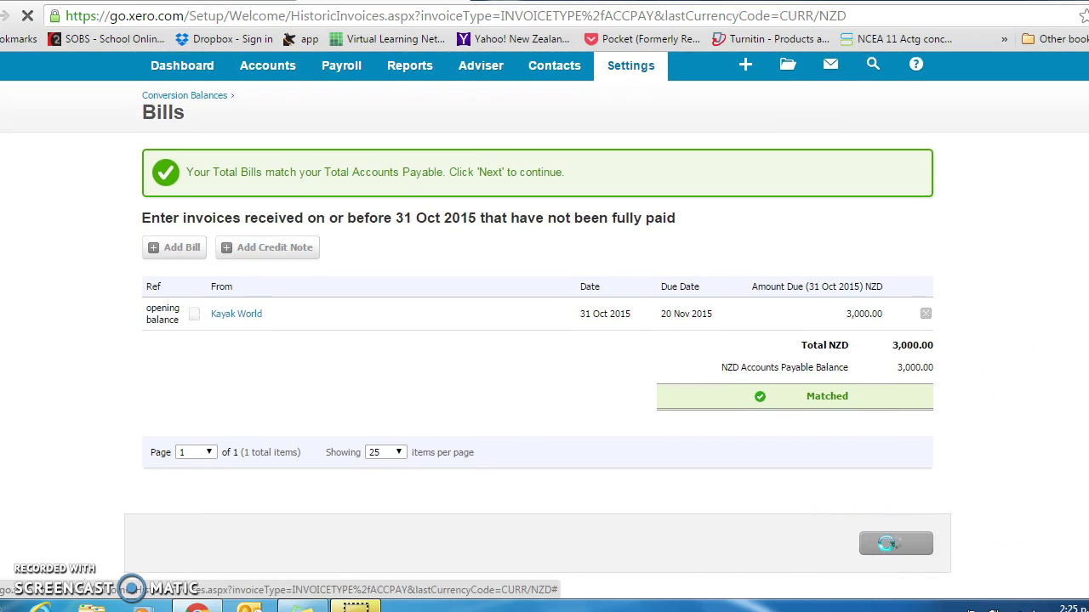